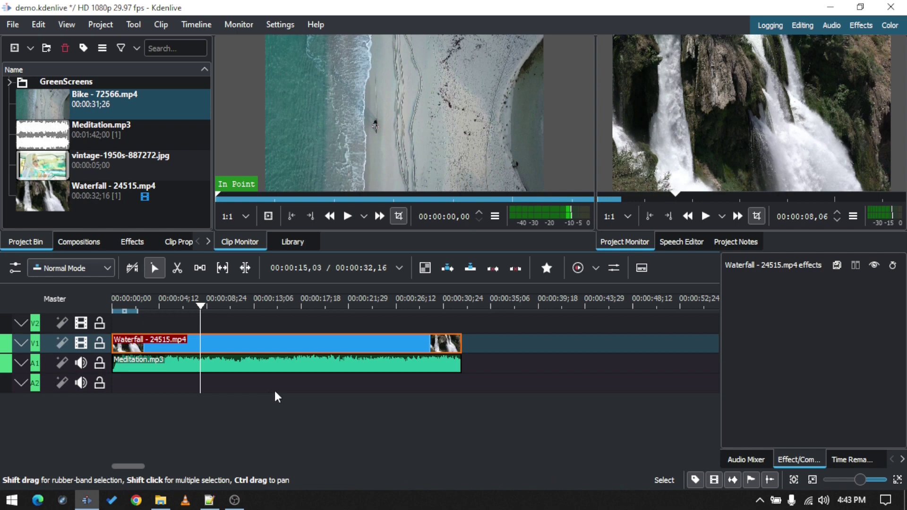
{"action": "left_click", "coordinate": [152, 365]}
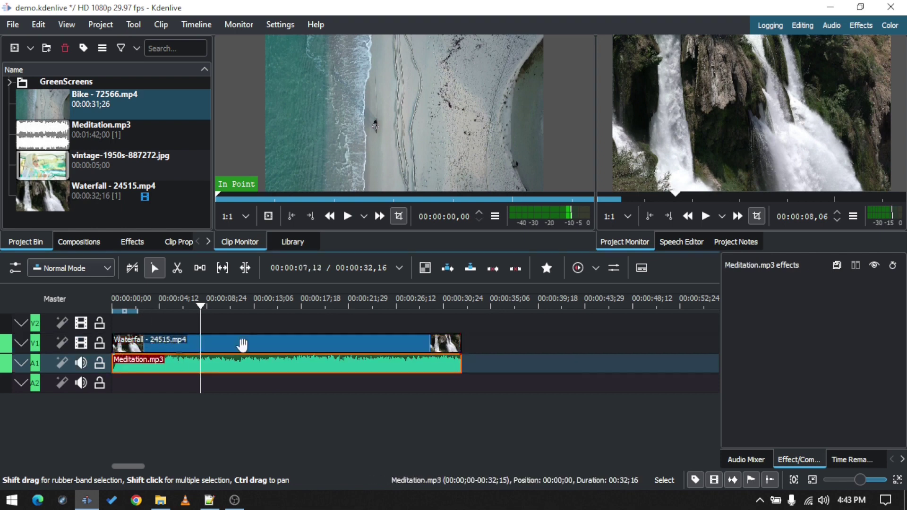
{"action": "left_click", "coordinate": [183, 342]}
{"action": "left_click", "coordinate": [179, 364]}
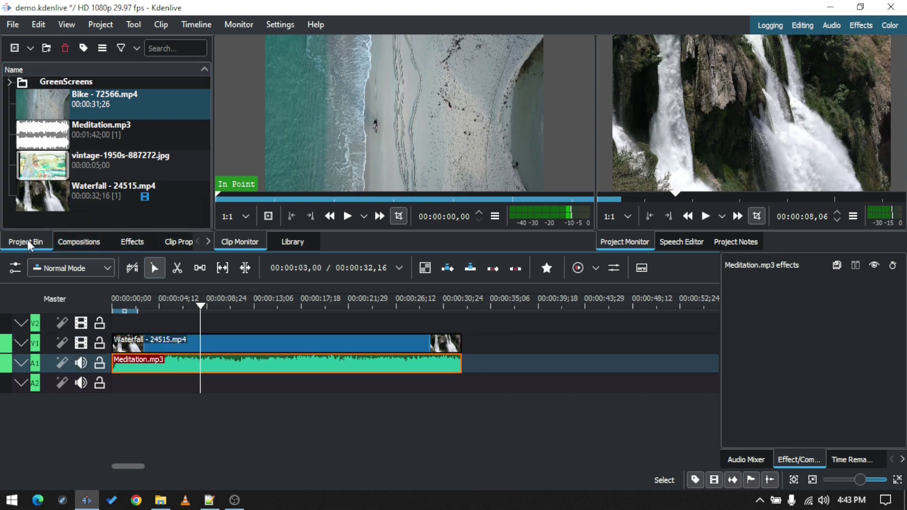
Show the effects library, collapse the Color and Image correction category, and limit the list to video effects.
{"action": "left_click", "coordinate": [128, 243]}
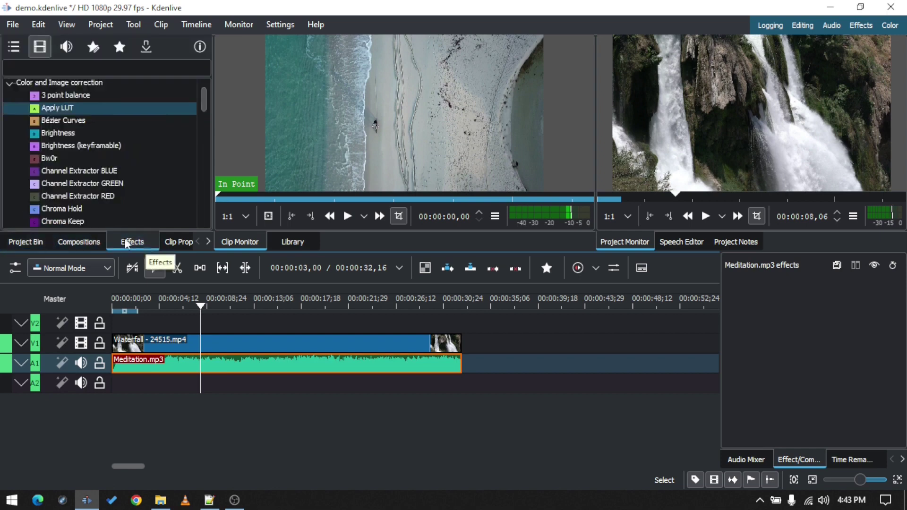
{"action": "left_click", "coordinate": [13, 46]}
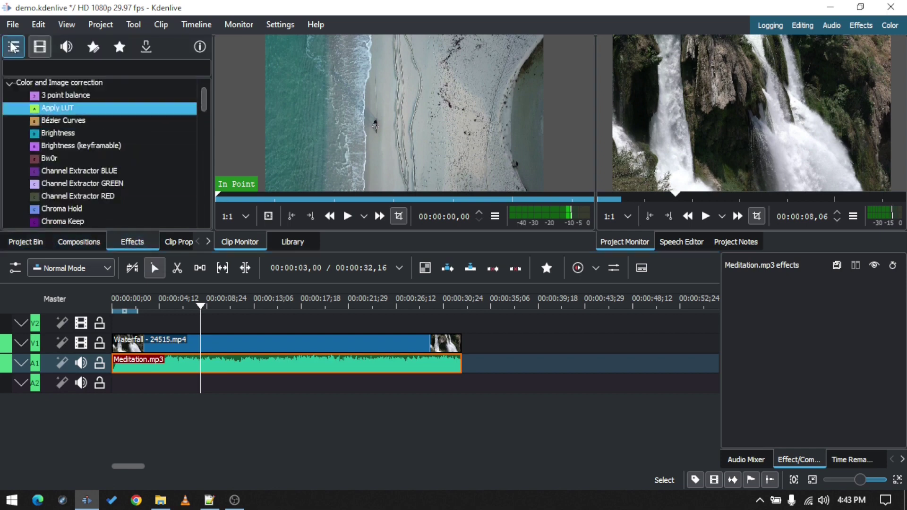
{"action": "left_click", "coordinate": [10, 83]}
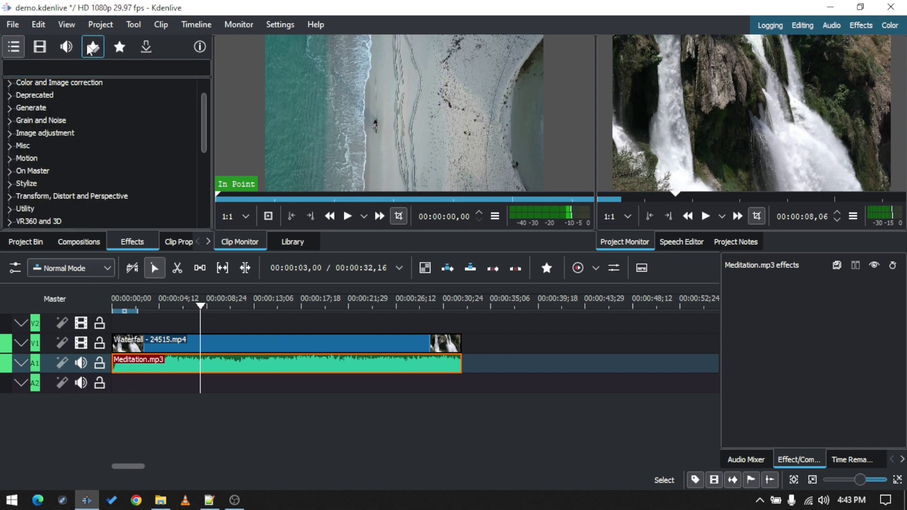
{"action": "left_click", "coordinate": [28, 134]}
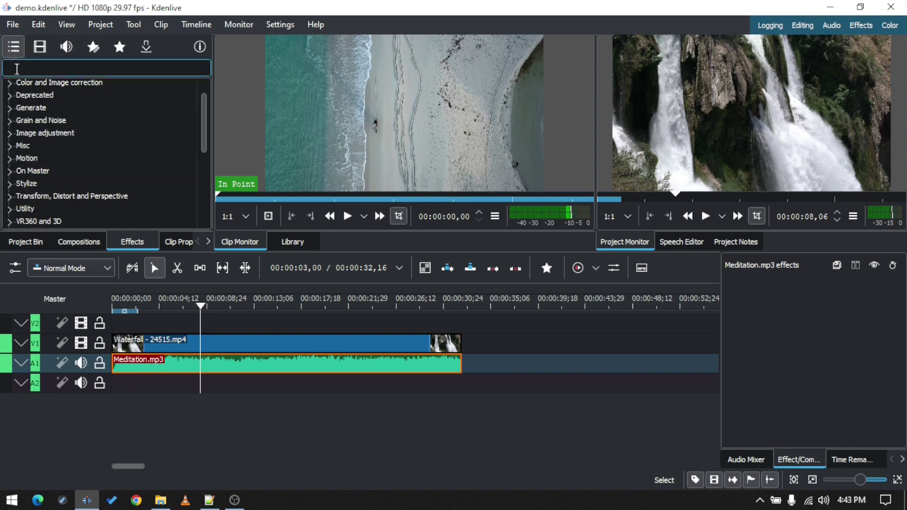
{"action": "left_click", "coordinate": [37, 53]}
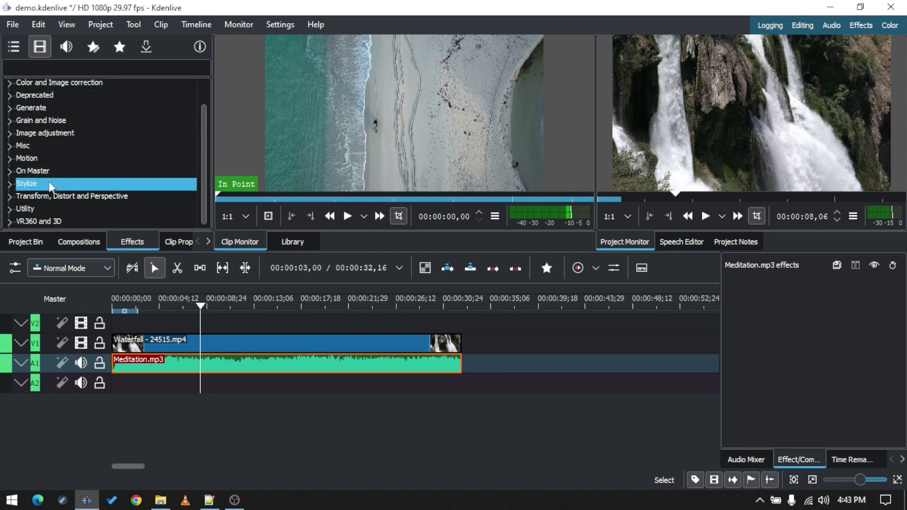
Add the Apply LUT effect from Color and Image correction to the Waterfall clip on V1 and show its settings.
{"action": "scroll", "coordinate": [50, 192], "scroll_direction": "up", "scroll_amount": 1}
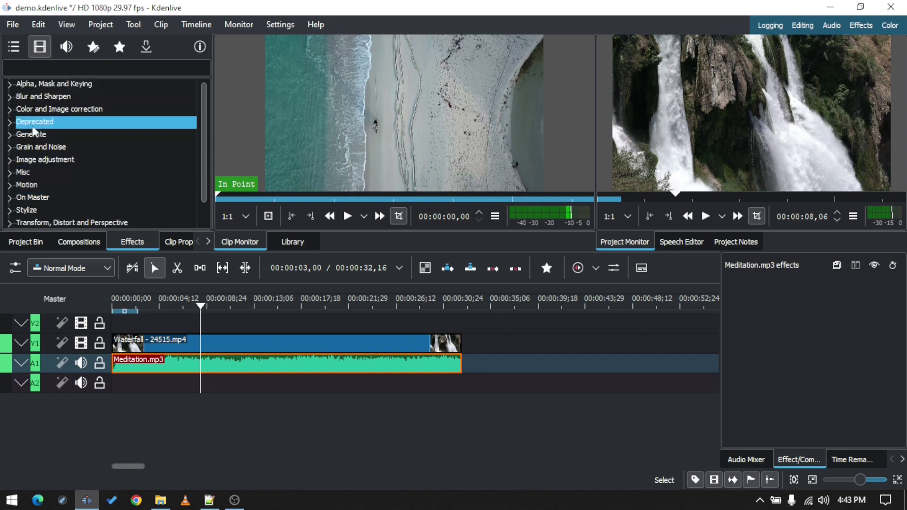
{"action": "left_click", "coordinate": [9, 110]}
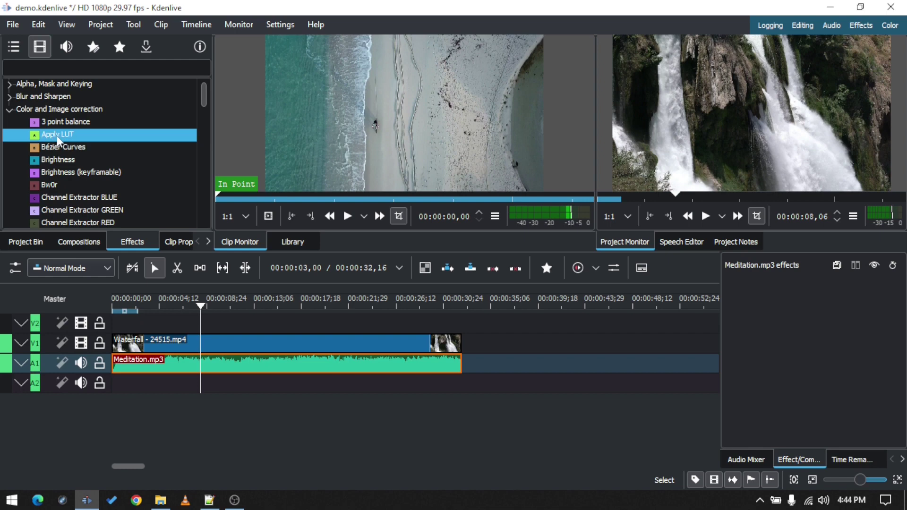
{"action": "left_click_drag", "start_coordinate": [65, 141], "coordinate": [192, 352]}
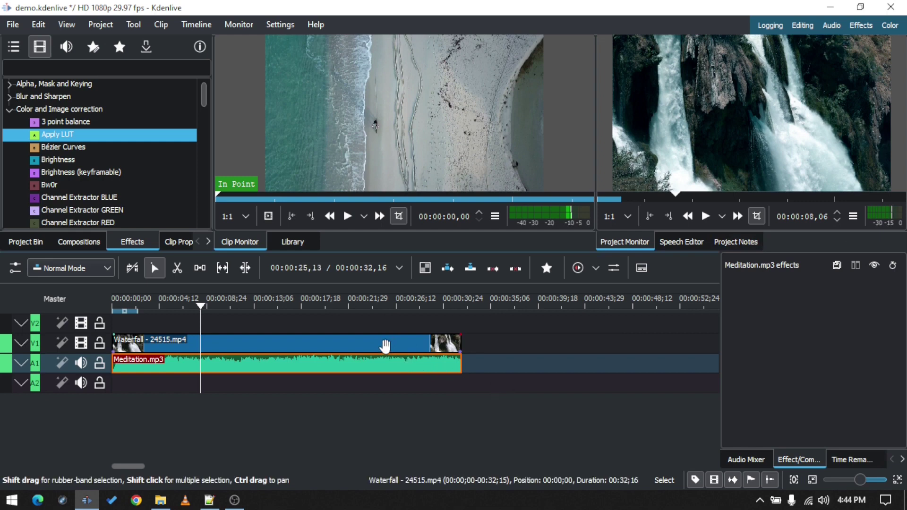
{"action": "left_click", "coordinate": [385, 346]}
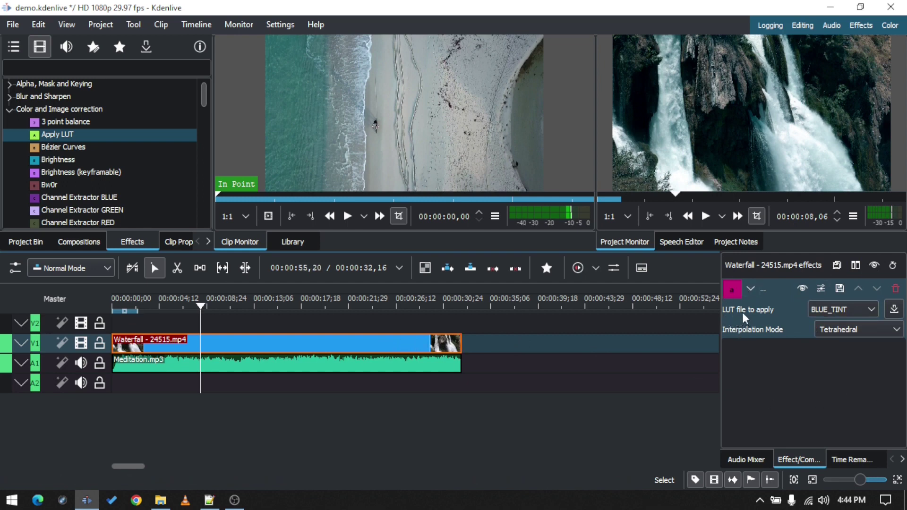
Download and install the CELLULOID LUT from the online color lookup tables.
{"action": "left_click", "coordinate": [895, 311]}
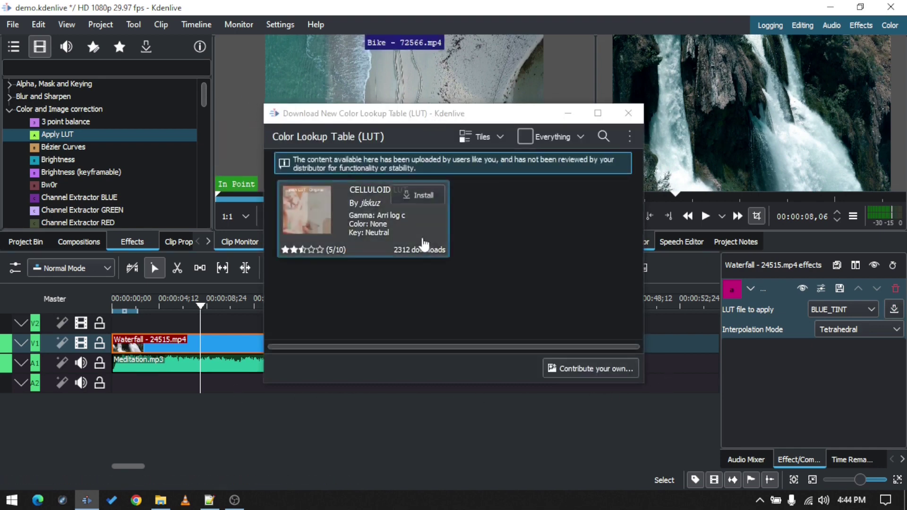
{"action": "left_click", "coordinate": [414, 196]}
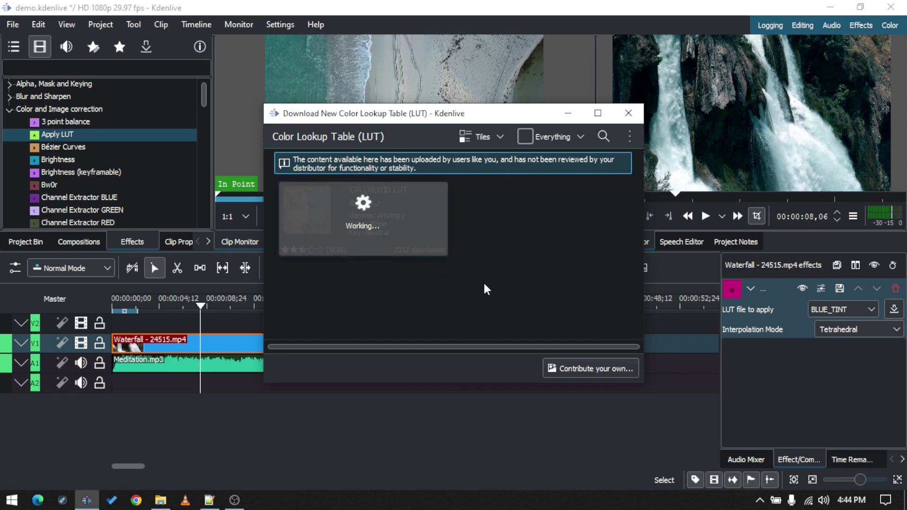
{"action": "mouse_move", "coordinate": [305, 213]}
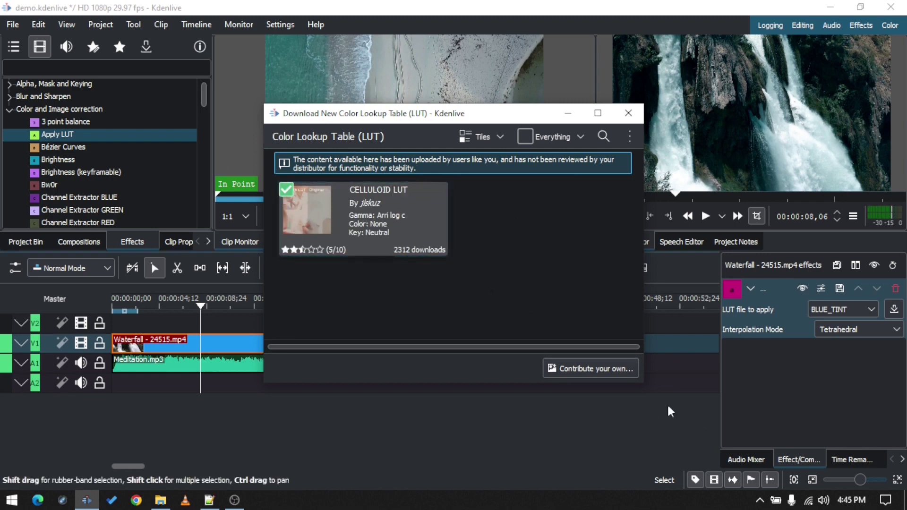
{"action": "left_click", "coordinate": [633, 115]}
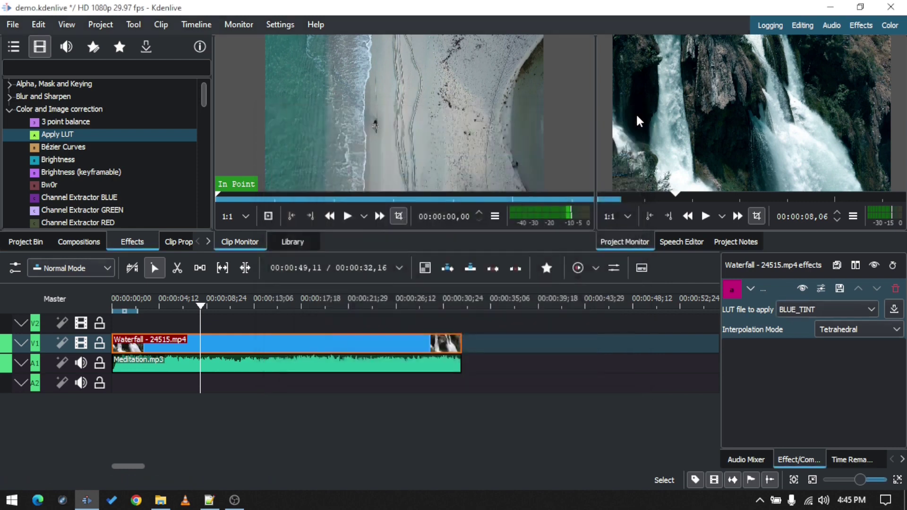
Try the BLUE_TINT and CELLULOID_01_FU_LOW LUT files on the Waterfall clip and briefly play the latter.
{"action": "left_click", "coordinate": [855, 312]}
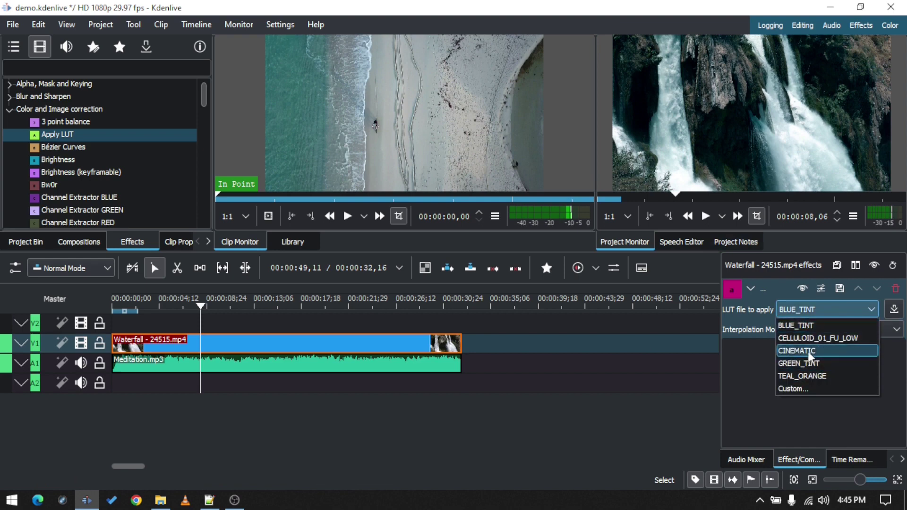
{"action": "left_click", "coordinate": [809, 326]}
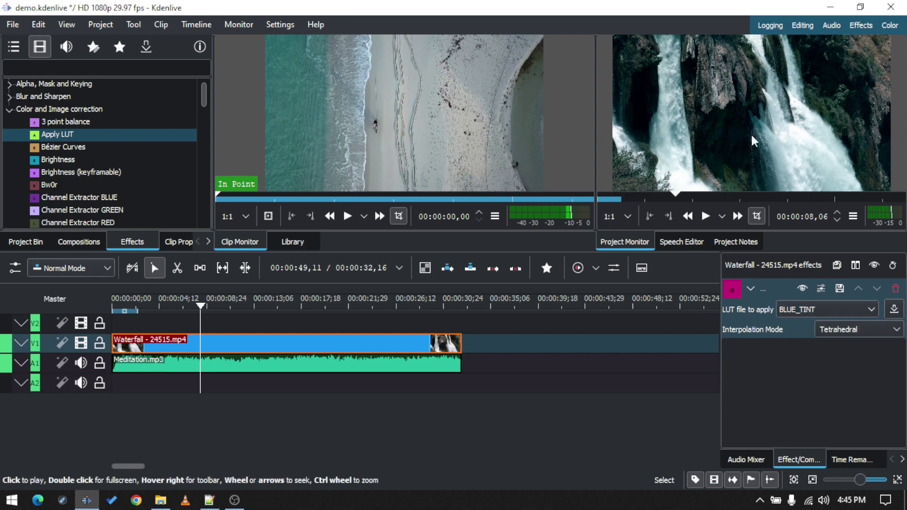
{"action": "left_click", "coordinate": [832, 310]}
{"action": "left_click", "coordinate": [813, 345]}
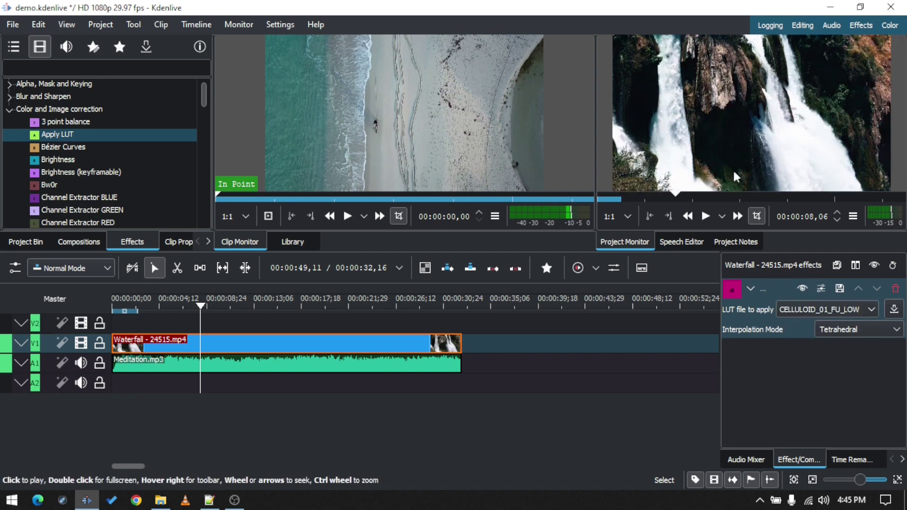
{"action": "left_click", "coordinate": [708, 217]}
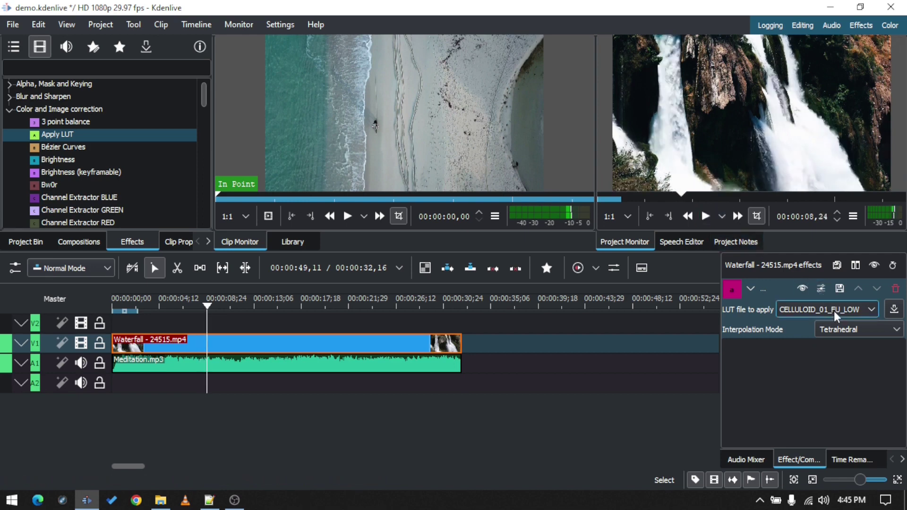
Try the CINEMATIC and GREEN_TINT LUT files on the Waterfall clip.
{"action": "left_click", "coordinate": [832, 310]}
{"action": "left_click", "coordinate": [819, 349]}
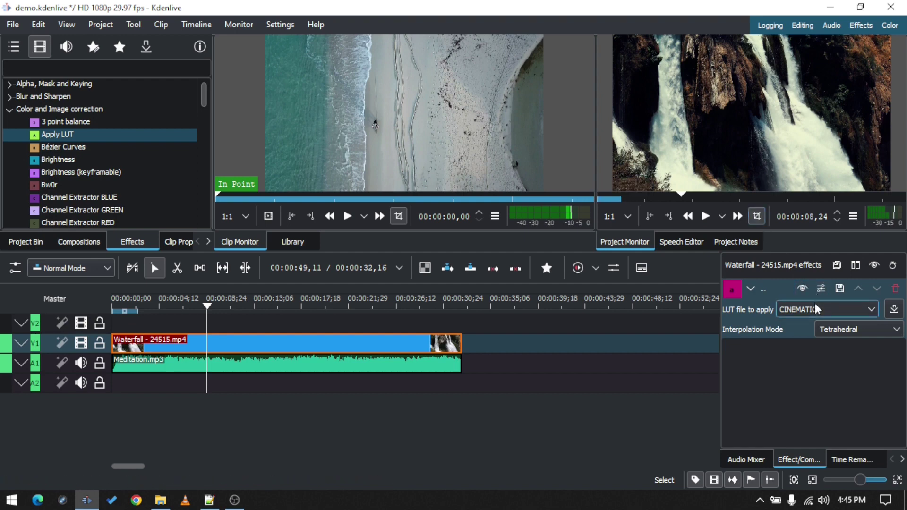
{"action": "left_click", "coordinate": [831, 309]}
{"action": "left_click", "coordinate": [820, 362]}
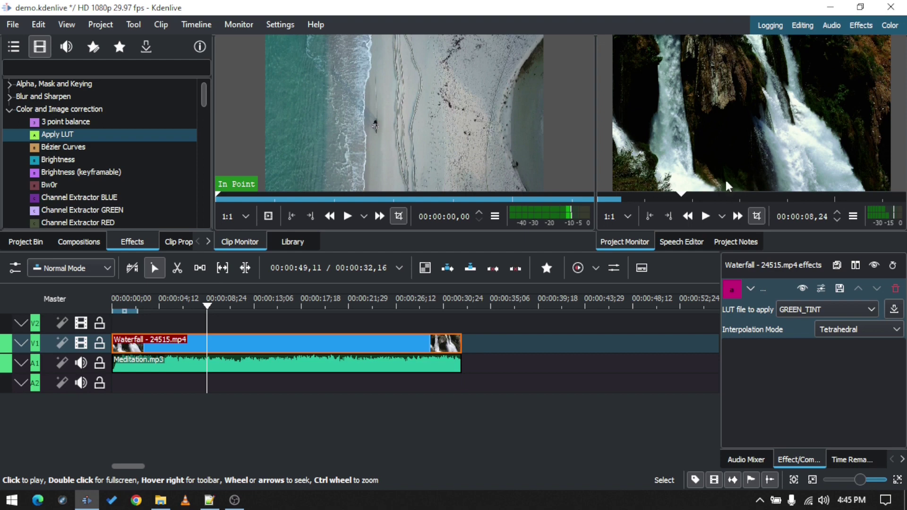
Set the Waterfall clip's LUT file to TEAL_ORANGE.
{"action": "left_click", "coordinate": [846, 310]}
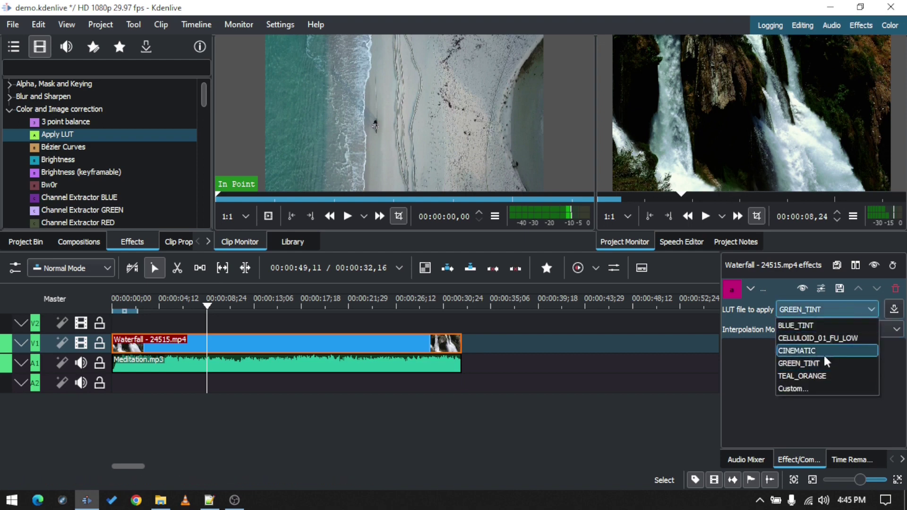
{"action": "left_click", "coordinate": [822, 376]}
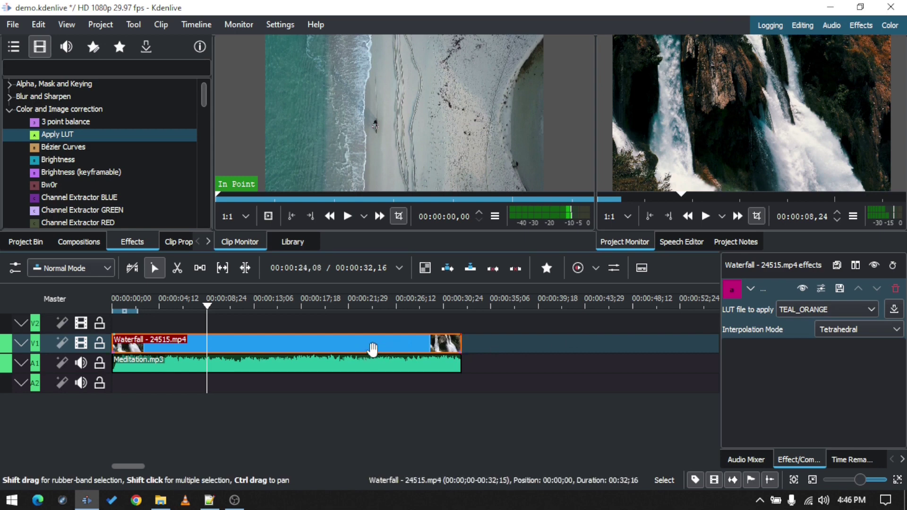
Search the audio effects for "ga" and add the Gain effect to the Meditation.mp3 clip on A1.
{"action": "left_click", "coordinate": [391, 364]}
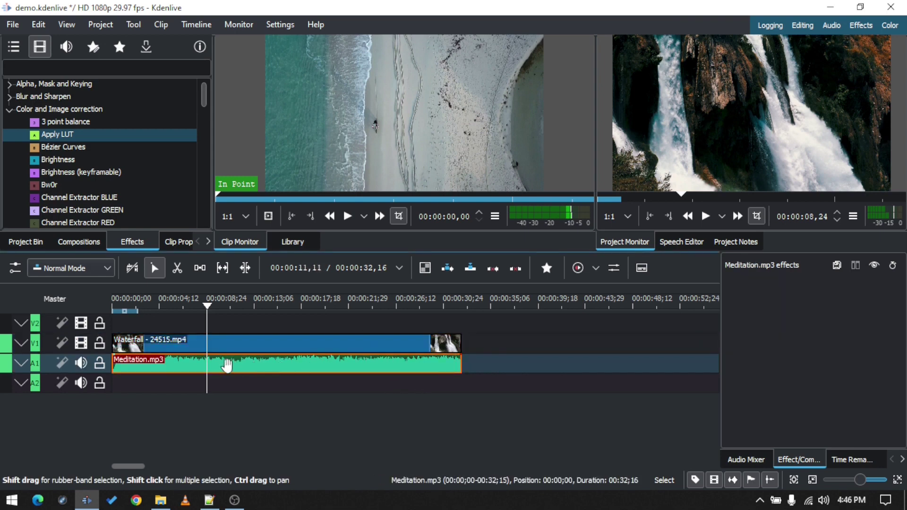
{"action": "left_click", "coordinate": [68, 47]}
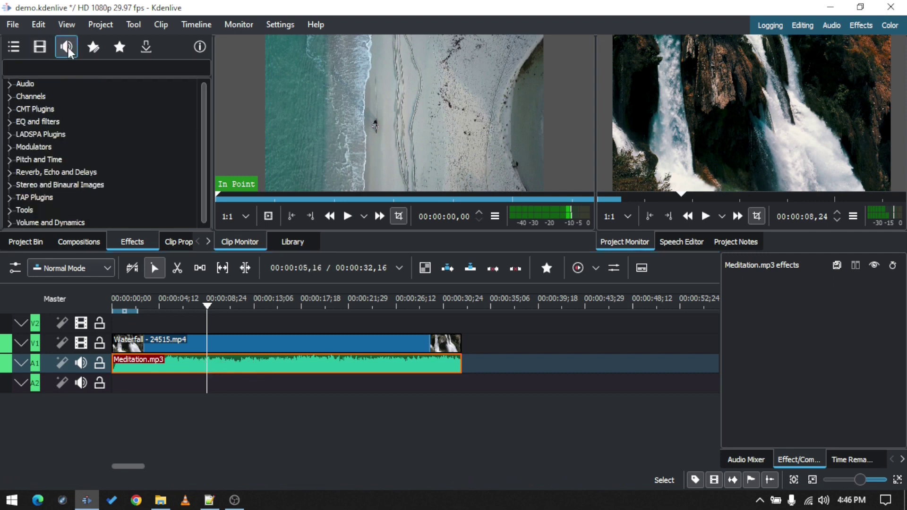
{"action": "left_click", "coordinate": [42, 88]}
{"action": "left_click", "coordinate": [60, 69]}
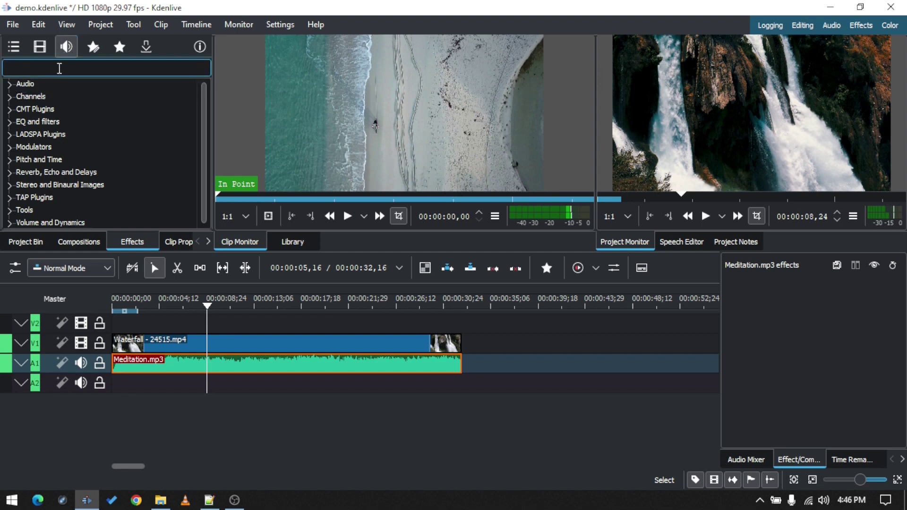
{"action": "type", "text": "ga"}
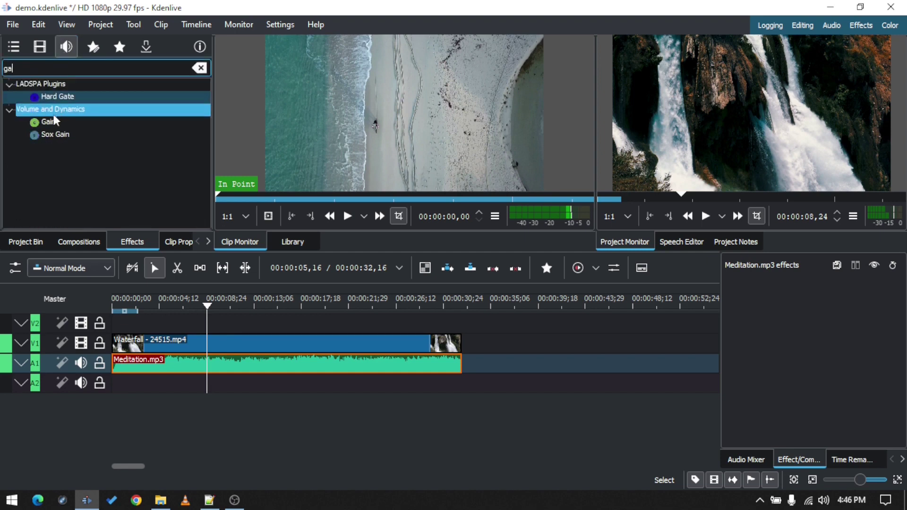
{"action": "left_click_drag", "start_coordinate": [52, 121], "coordinate": [241, 367]}
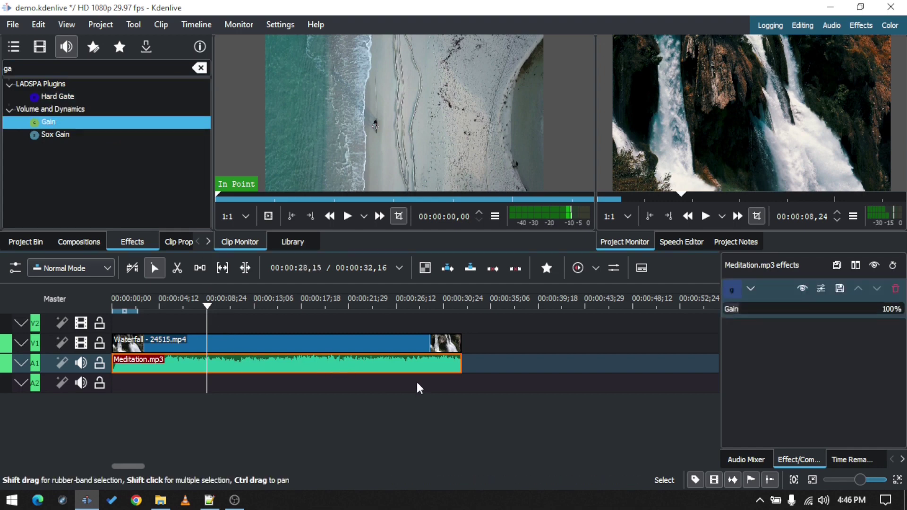
{"action": "left_click", "coordinate": [42, 122]}
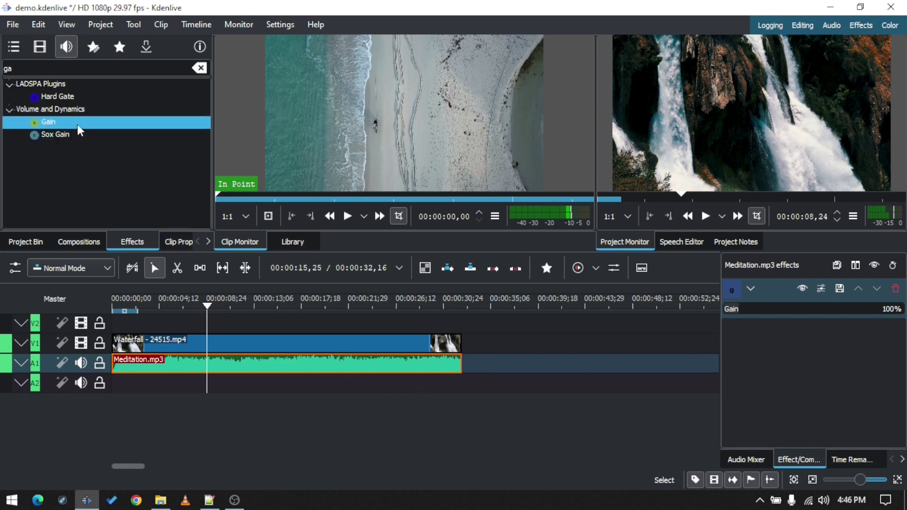
Play a few seconds of the timeline to hear Meditation.mp3 with Gain at its default level.
{"action": "left_click", "coordinate": [832, 365]}
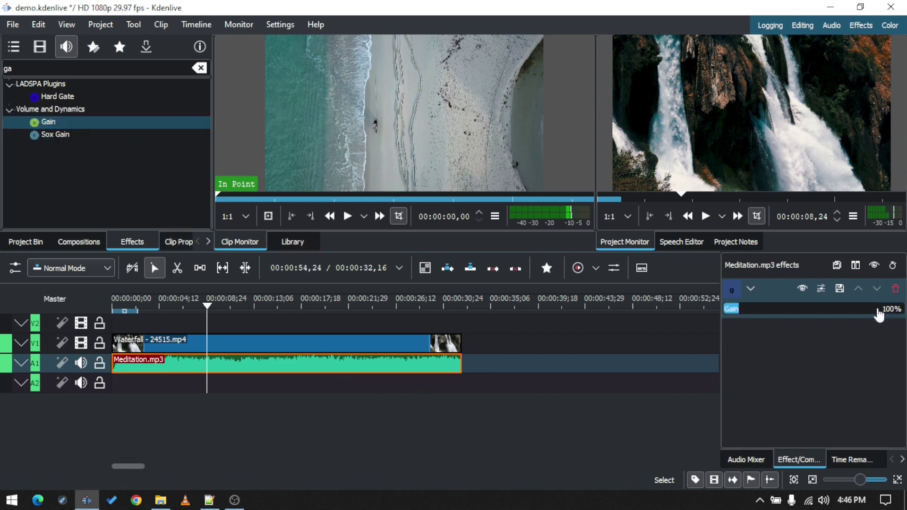
{"action": "left_click", "coordinate": [707, 217]}
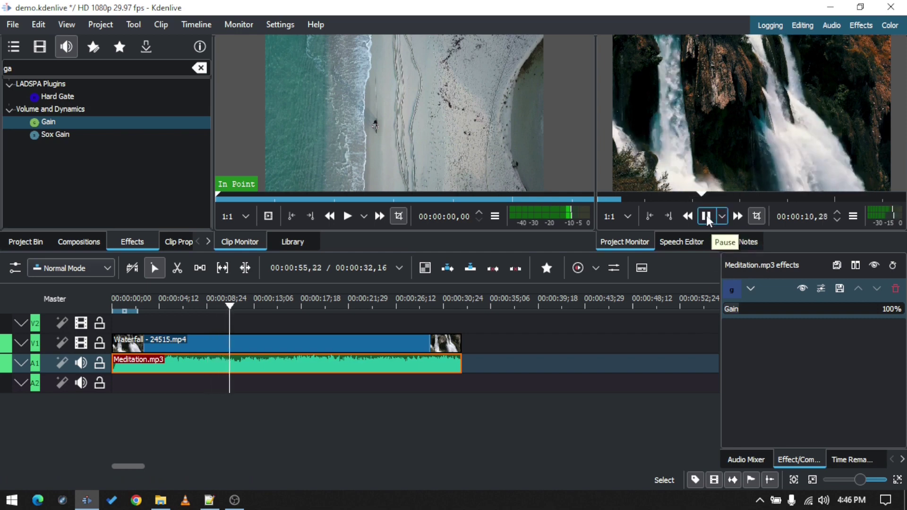
{"action": "left_click", "coordinate": [706, 216]}
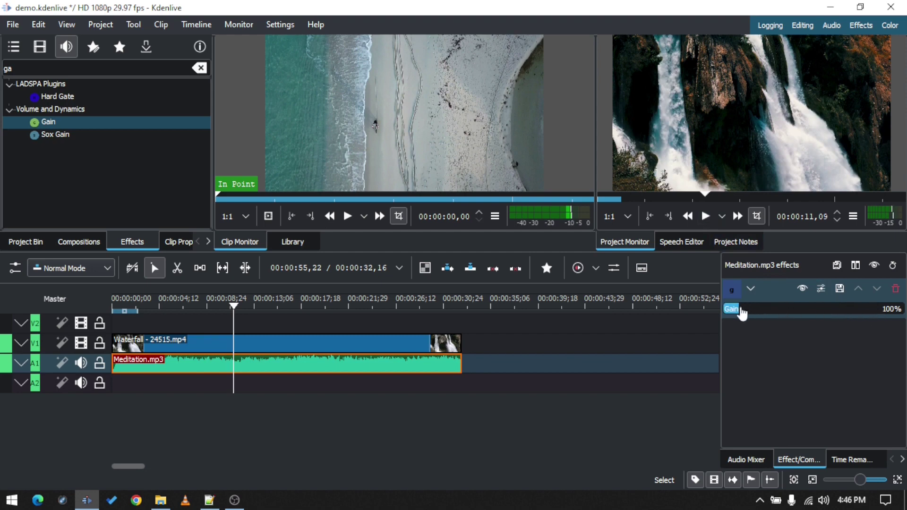
Try a Gain of 38% on Meditation.mp3 and play part of the timeline to hear it.
{"action": "left_click", "coordinate": [730, 318]}
{"action": "left_click", "coordinate": [709, 219]}
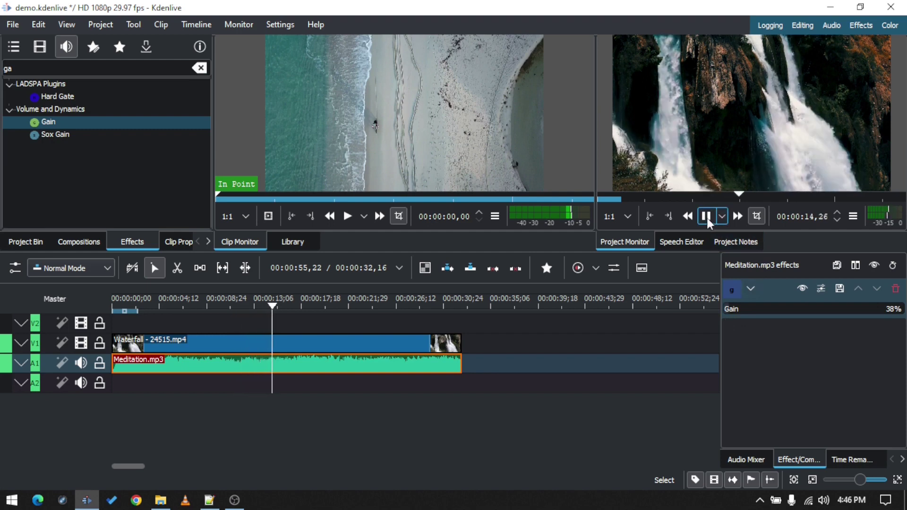
{"action": "left_click", "coordinate": [707, 218]}
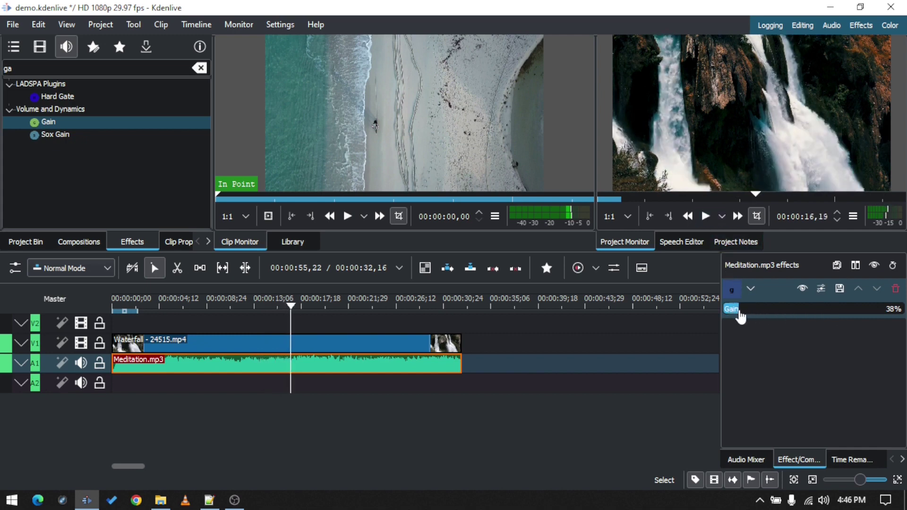
Raise the Gain on Meditation.mp3 to 206%.
{"action": "left_click_drag", "start_coordinate": [740, 313], "coordinate": [752, 315]}
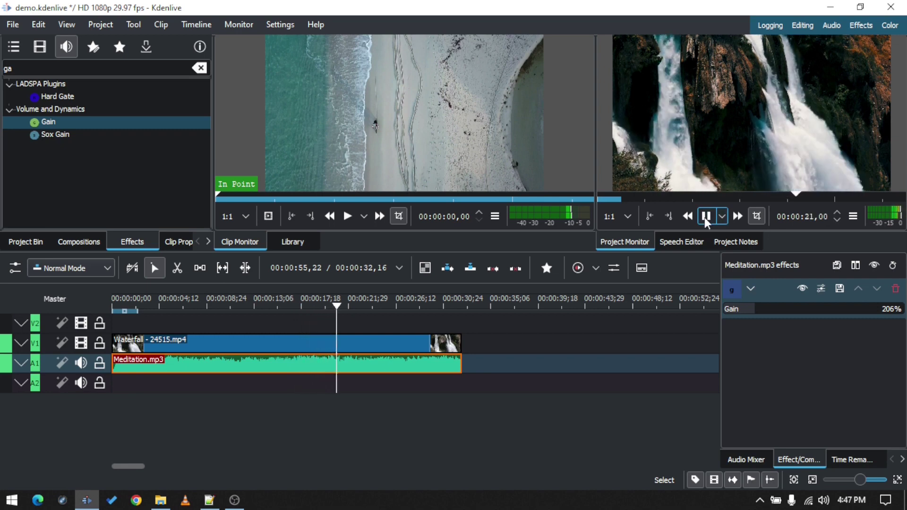
Lower the Gain on Meditation.mp3 to 103% while listening to the timeline playback.
{"action": "left_click", "coordinate": [734, 309]}
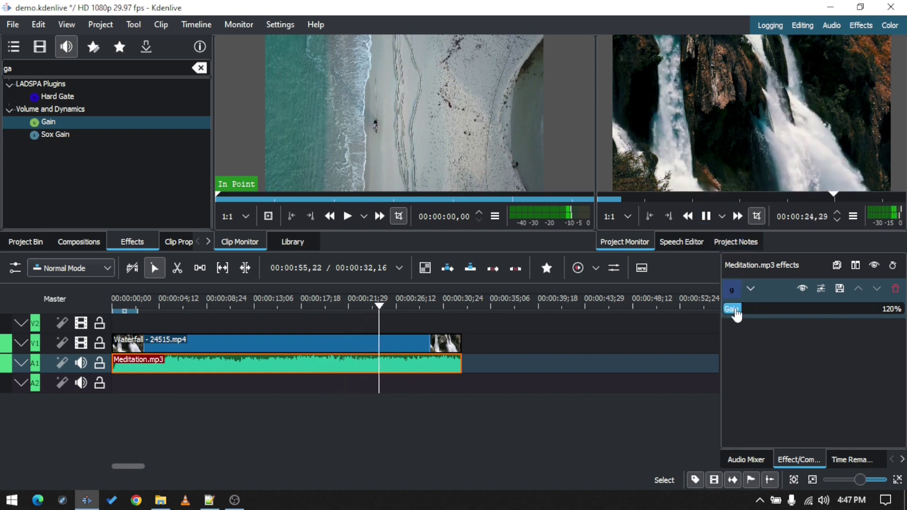
{"action": "mouse_move", "coordinate": [733, 312]}
{"action": "left_mouse_down"}
{"action": "mouse_move", "coordinate": [769, 314]}
{"action": "mouse_move", "coordinate": [731, 308]}
{"action": "mouse_move", "coordinate": [741, 318]}
{"action": "mouse_move", "coordinate": [733, 308]}
{"action": "left_mouse_up"}
{"action": "left_click", "coordinate": [706, 216]}
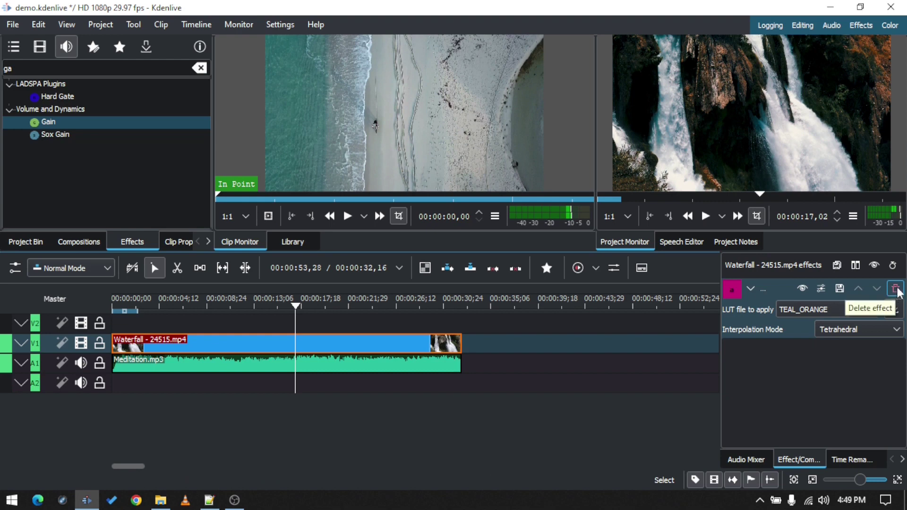
Delete the LUT effect from the Waterfall - 24515.mp4 clip on V1 and the Gain effect from Meditation.mp3 on A1.
{"action": "left_click", "coordinate": [895, 289]}
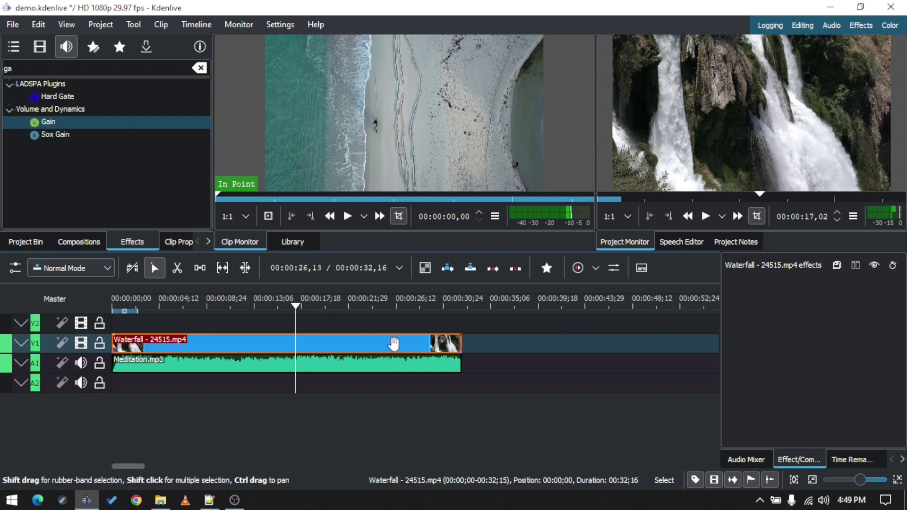
{"action": "left_click", "coordinate": [401, 359]}
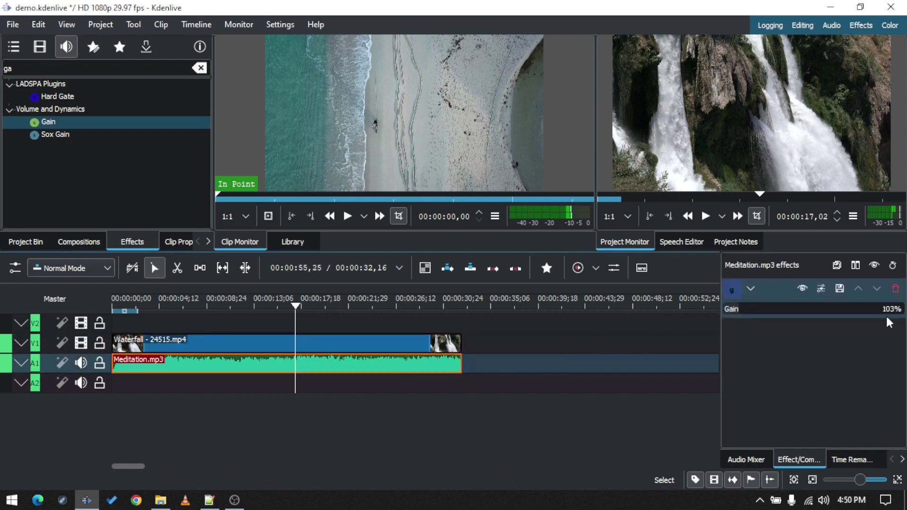
{"action": "scroll", "coordinate": [763, 313], "scroll_direction": "up", "scroll_amount": 3}
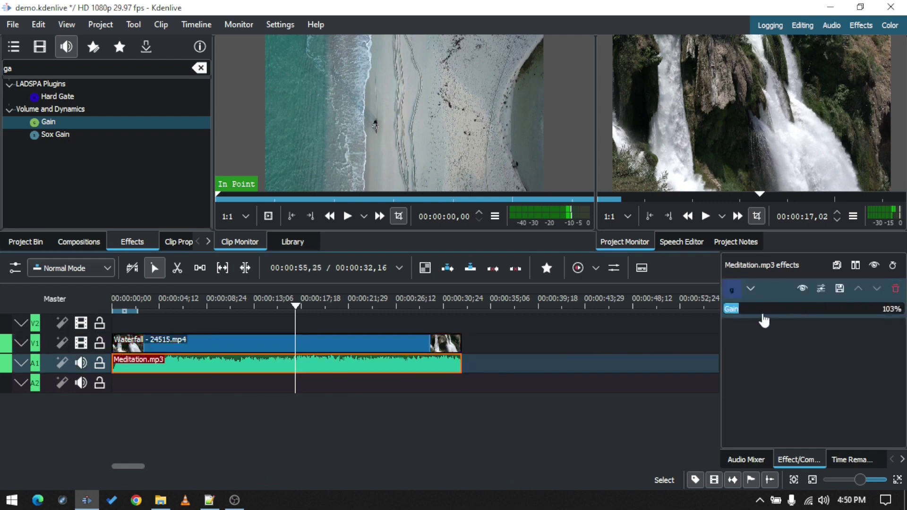
{"action": "left_click", "coordinate": [896, 289]}
Alternate between the Waterfall - 24515.mp4 and Meditation.mp3 clips to check their effect stacks, and clear the effects search.
{"action": "left_click", "coordinate": [326, 349]}
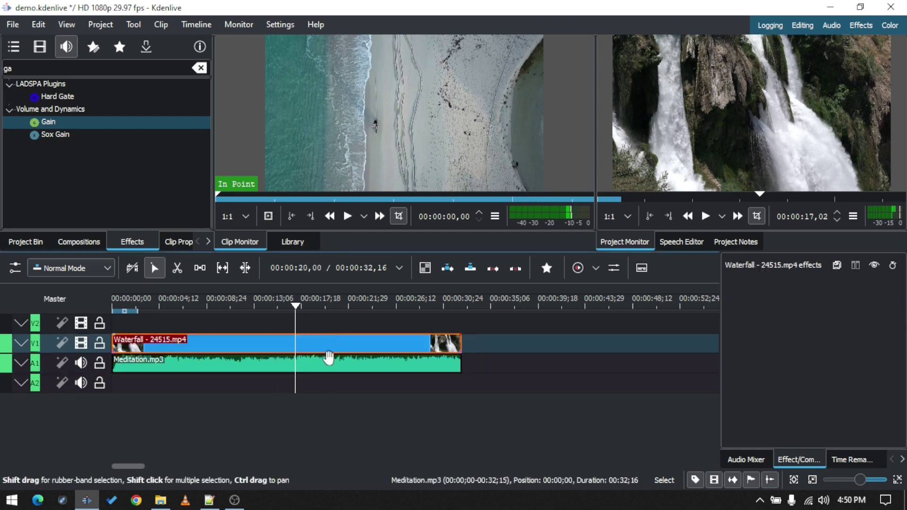
{"action": "left_click", "coordinate": [330, 358]}
{"action": "left_click", "coordinate": [335, 350]}
{"action": "left_click", "coordinate": [332, 366]}
{"action": "left_click", "coordinate": [342, 343]}
{"action": "left_click", "coordinate": [342, 363]}
{"action": "left_click", "coordinate": [345, 350]}
{"action": "left_click", "coordinate": [347, 365]}
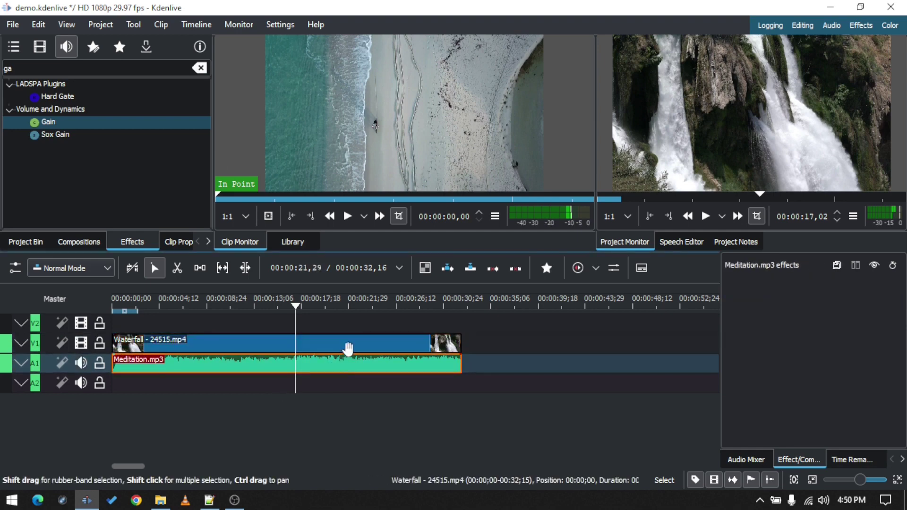
{"action": "left_click", "coordinate": [348, 349]}
{"action": "left_click", "coordinate": [347, 365]}
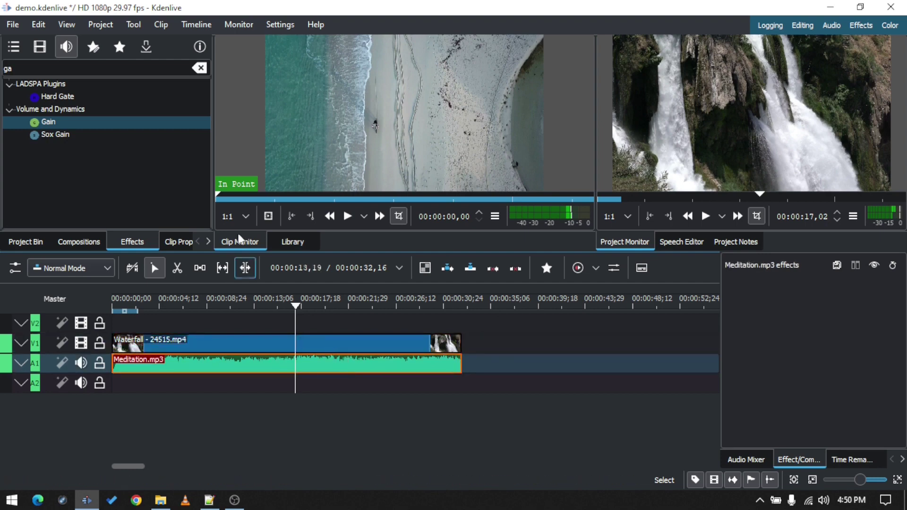
{"action": "left_click", "coordinate": [202, 69]}
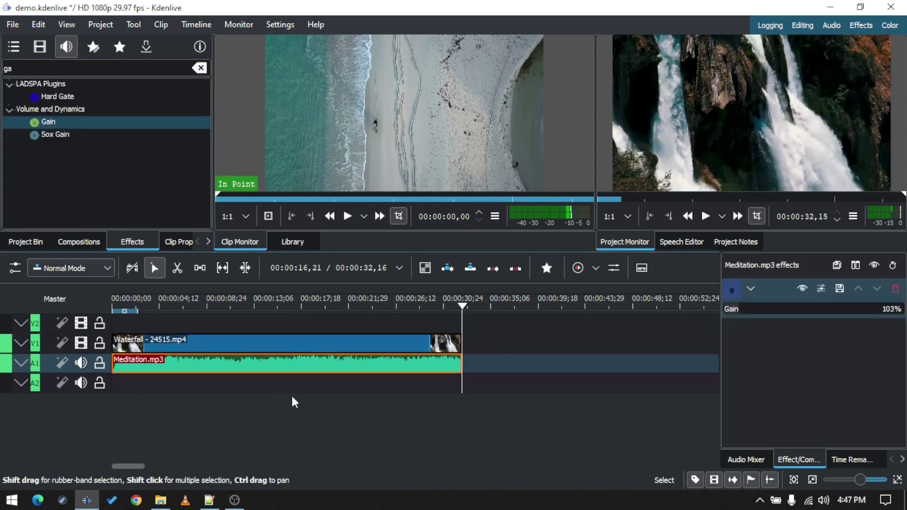